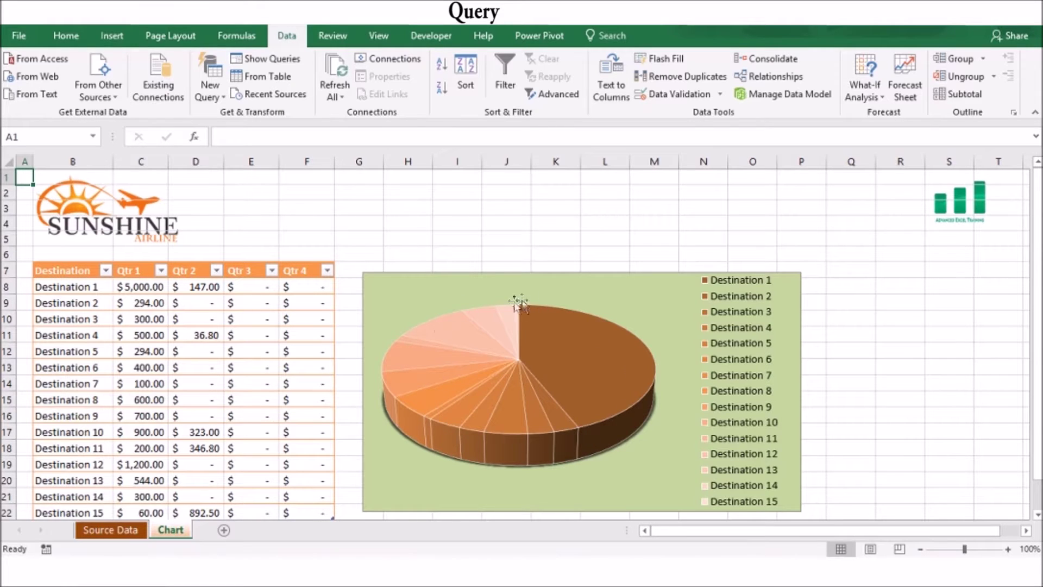
Step: Bring the Islandscape Nursery workbook to the front and open the New Query source list
mouse_move(505, 418)
mouse_move(250, 581)
left_click(223, 516)
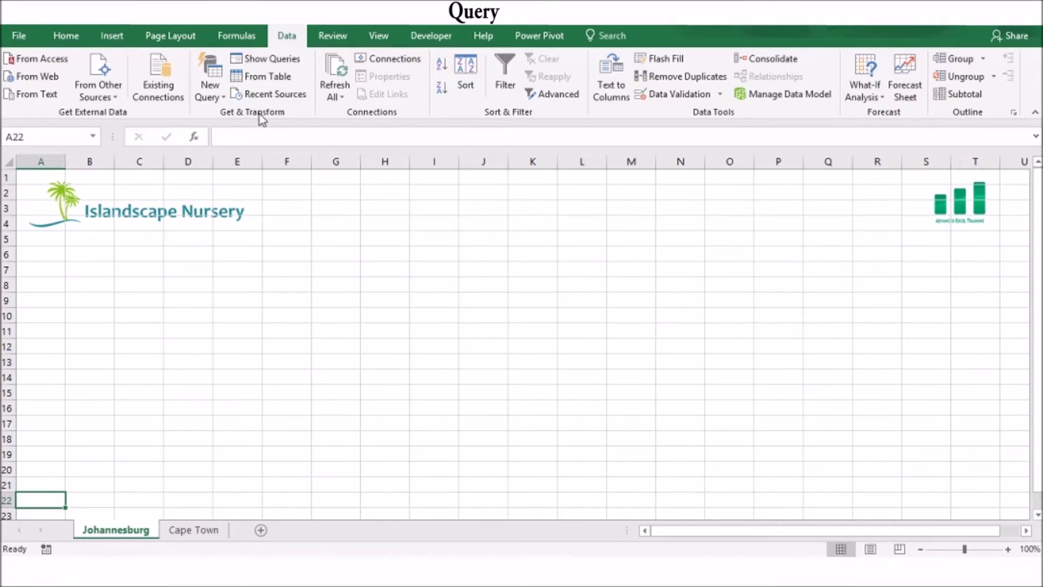
left_click(214, 95)
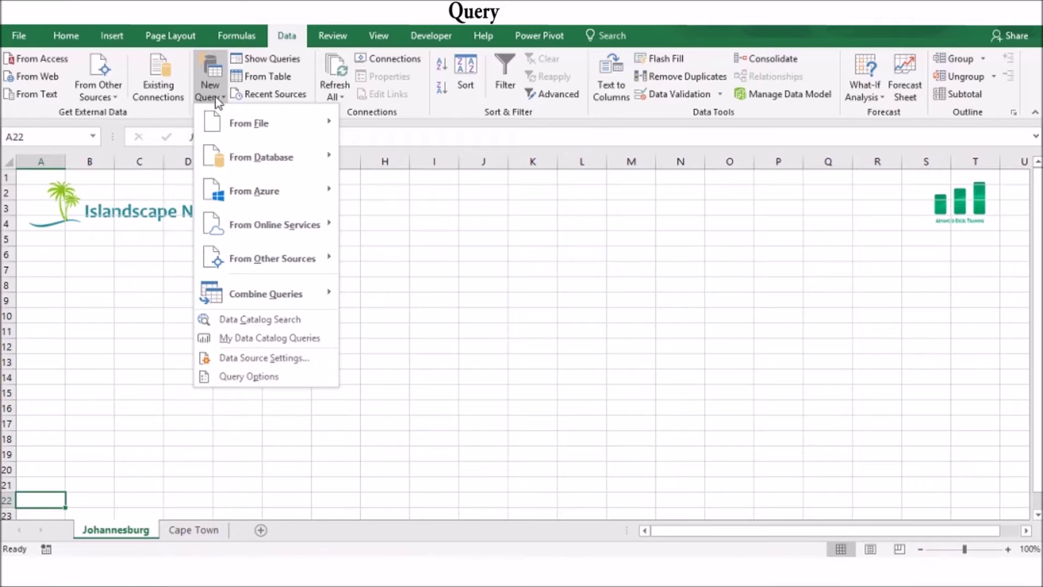
Step: Browse the From File, From Database, From Azure and From Online Services query sources, ending on From File
mouse_move(275, 129)
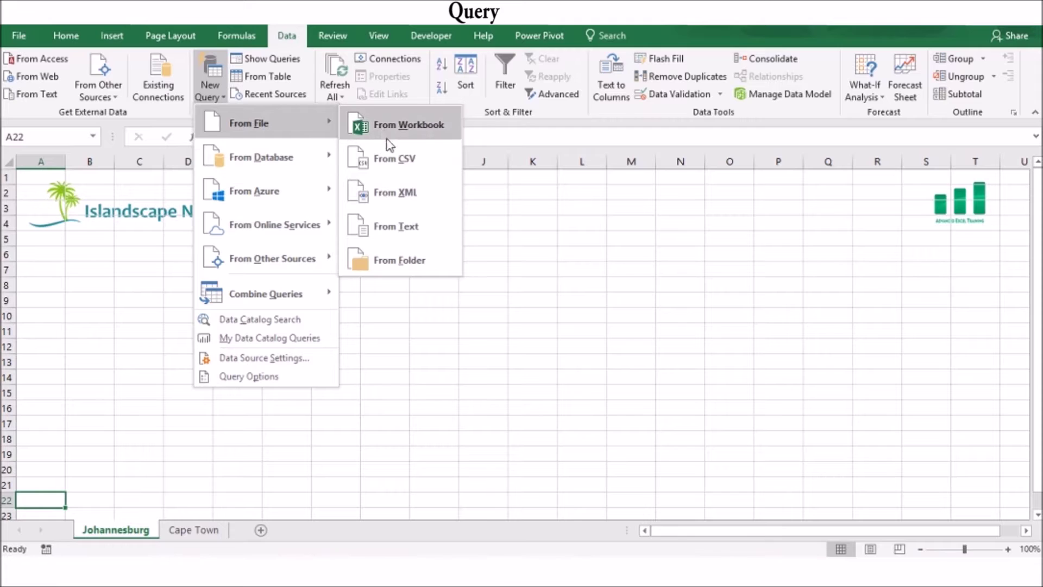
mouse_move(316, 157)
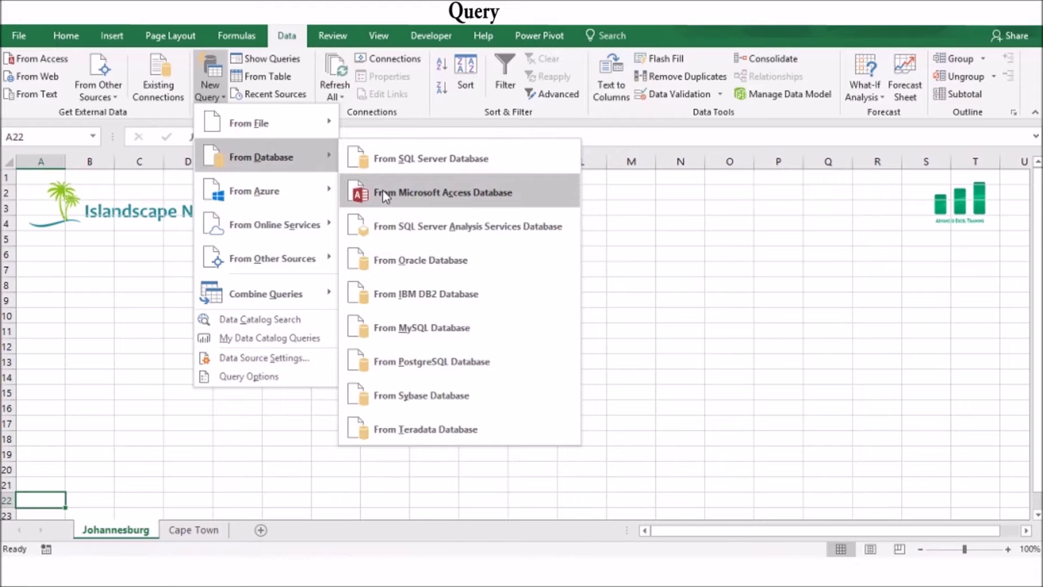
mouse_move(311, 191)
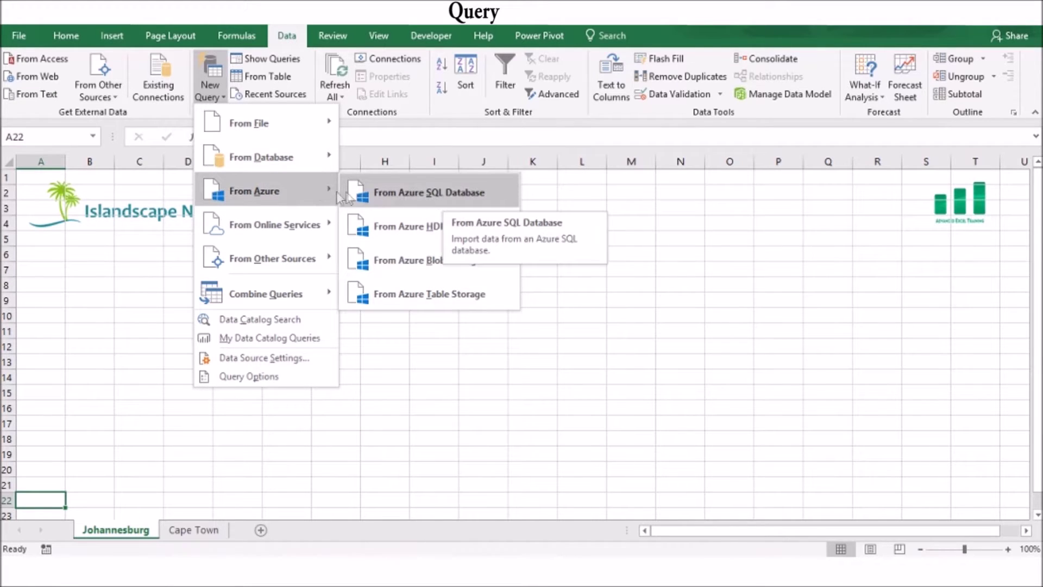
mouse_move(296, 232)
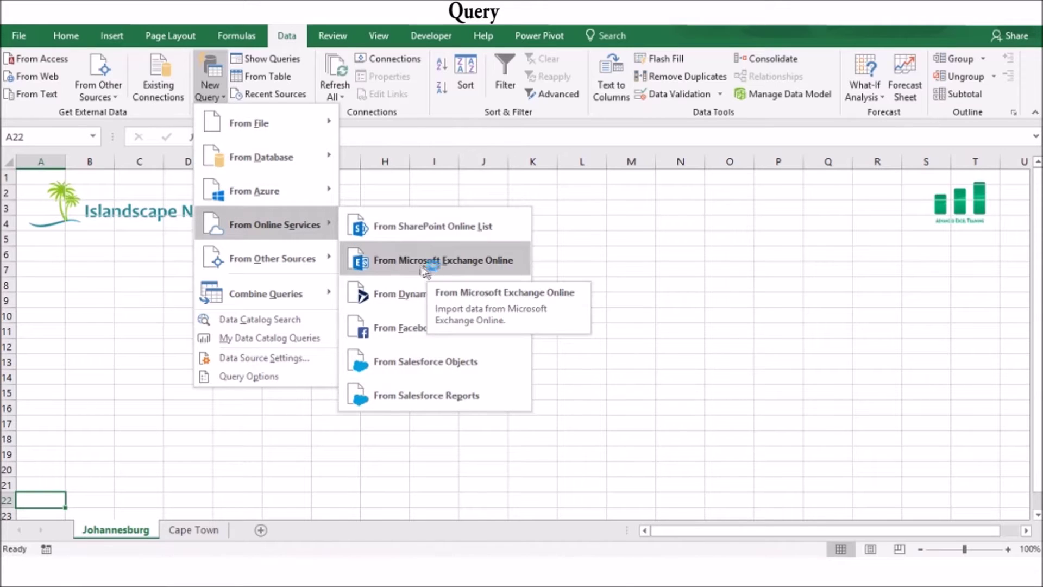
mouse_move(308, 259)
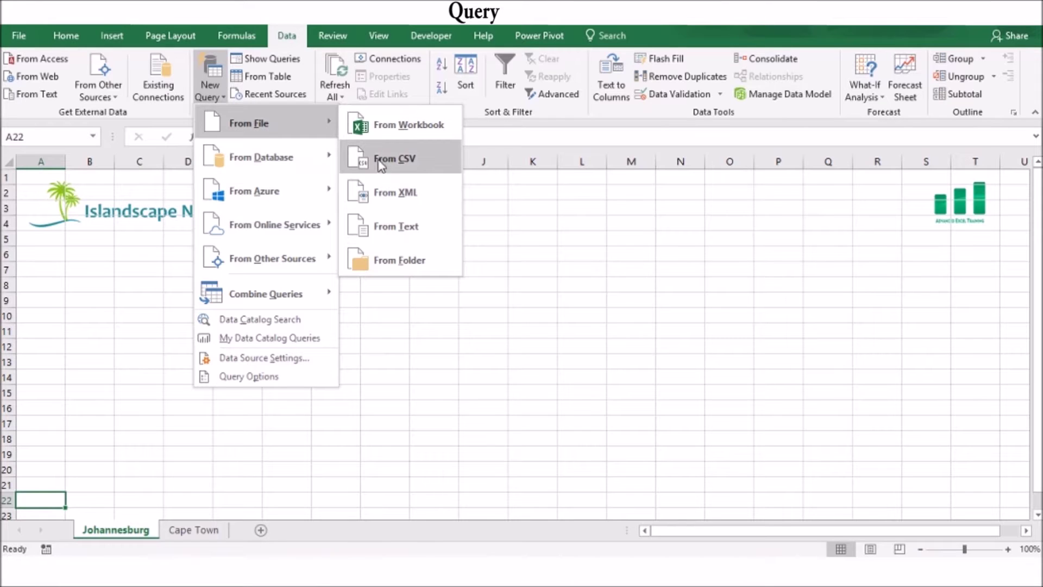
Step: Import OB 3.4 JHB Query Inventory .csv from CSV and open it in Power Query Editor
left_click(380, 162)
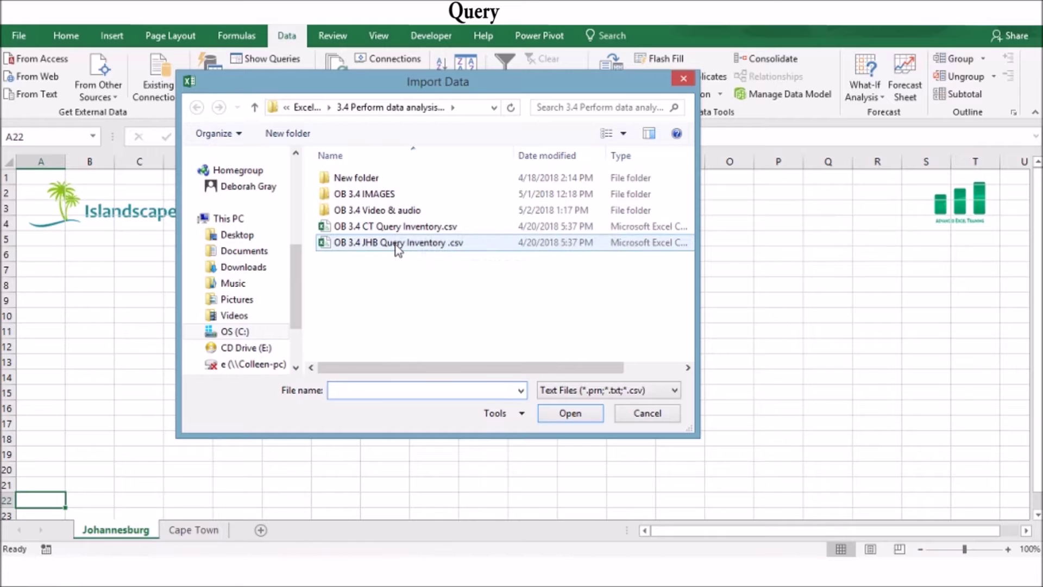
left_click(398, 245)
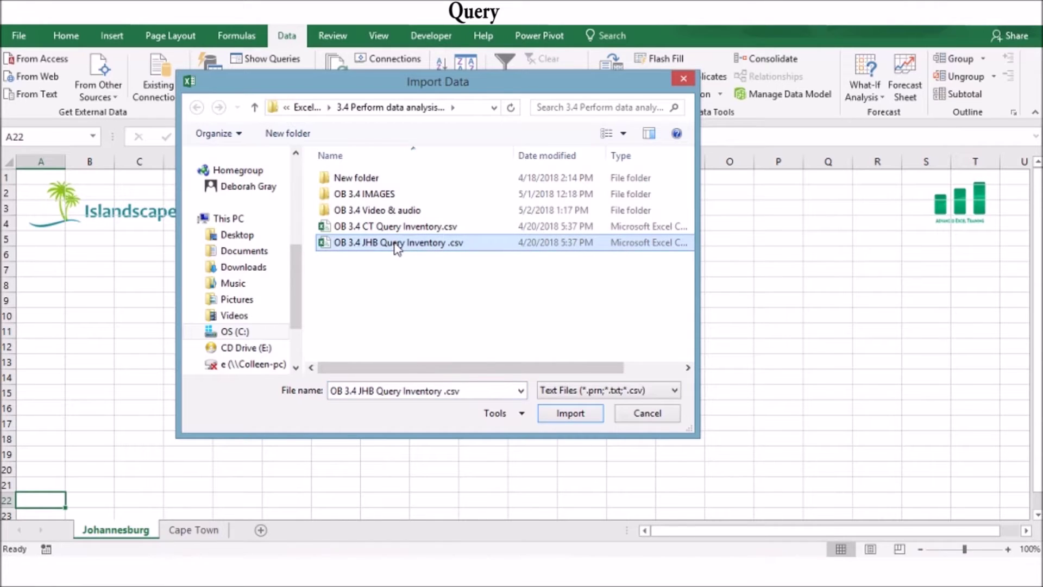
left_click(561, 414)
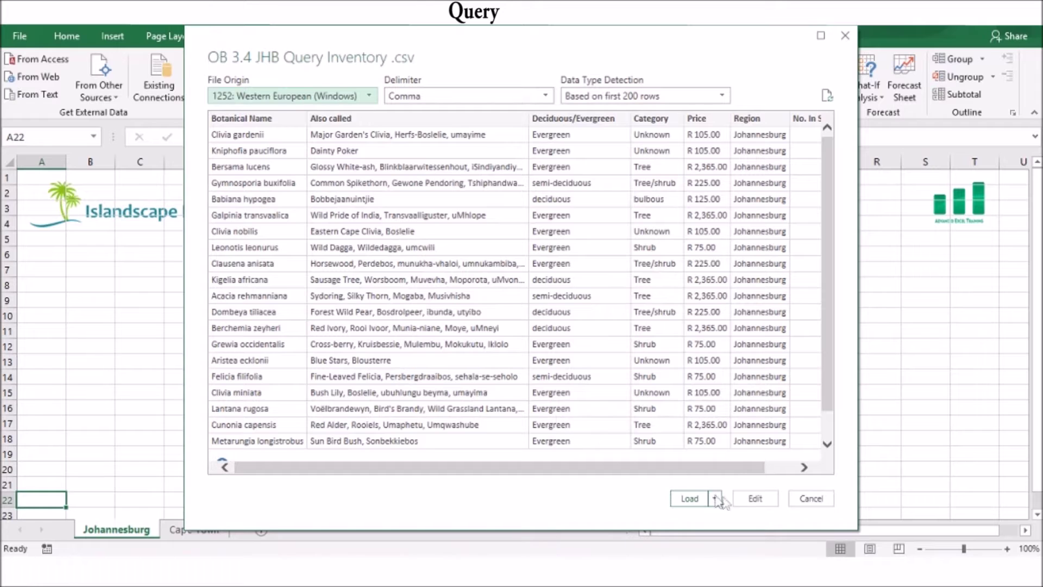
left_click(754, 498)
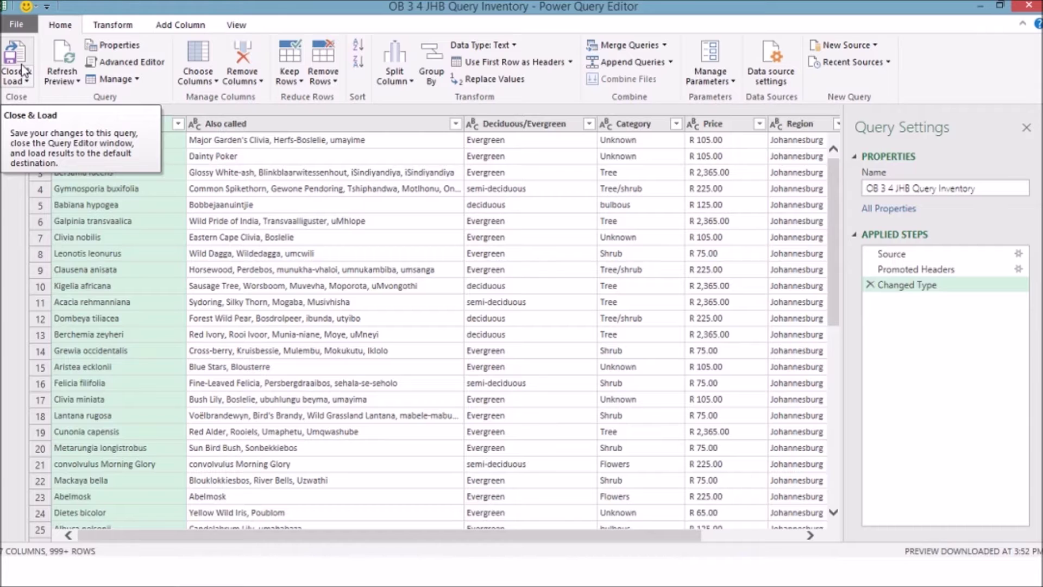
Step: Choose Close & Load To... from the Close & Load dropdown
left_click(26, 81)
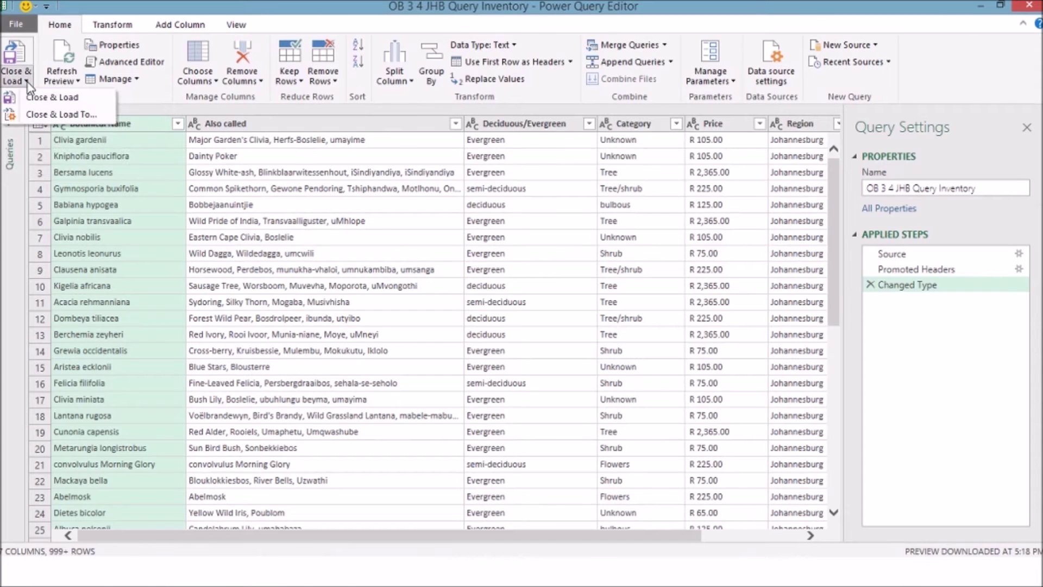
left_click(35, 113)
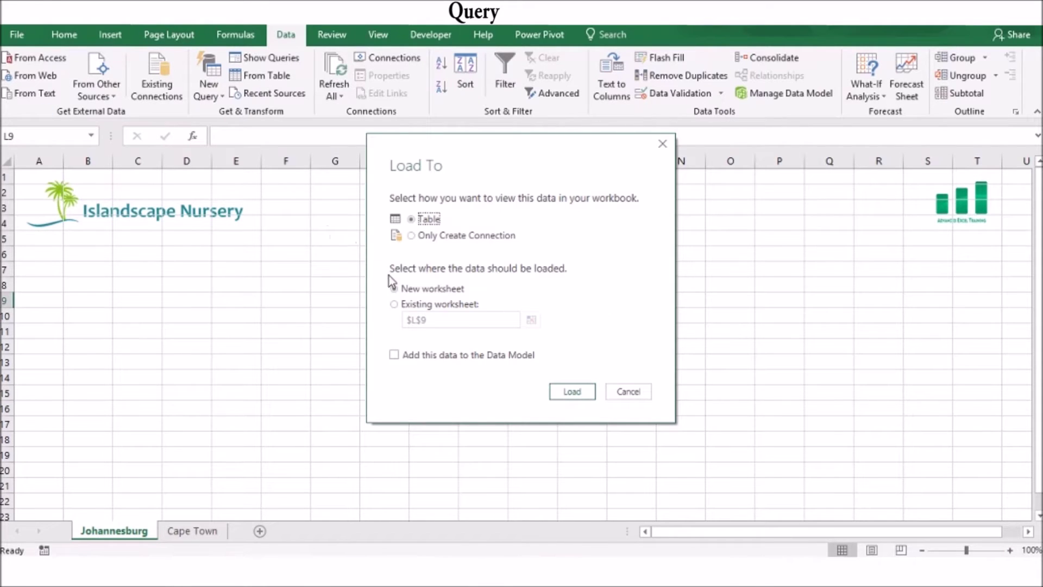
Step: Load the JHB query as a table into the existing Johannesburg sheet at cell A6
left_click(393, 305)
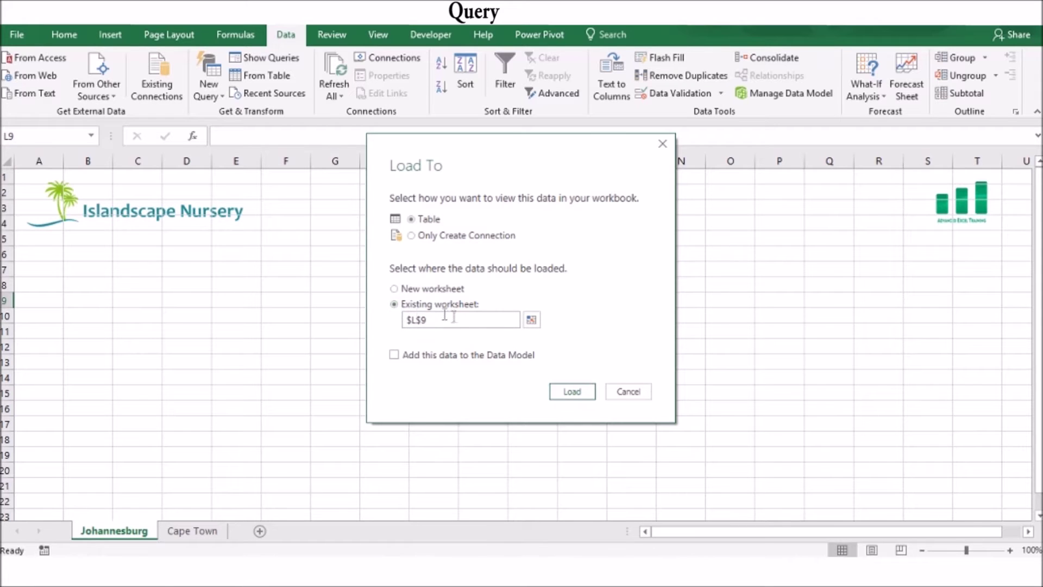
left_click(529, 321)
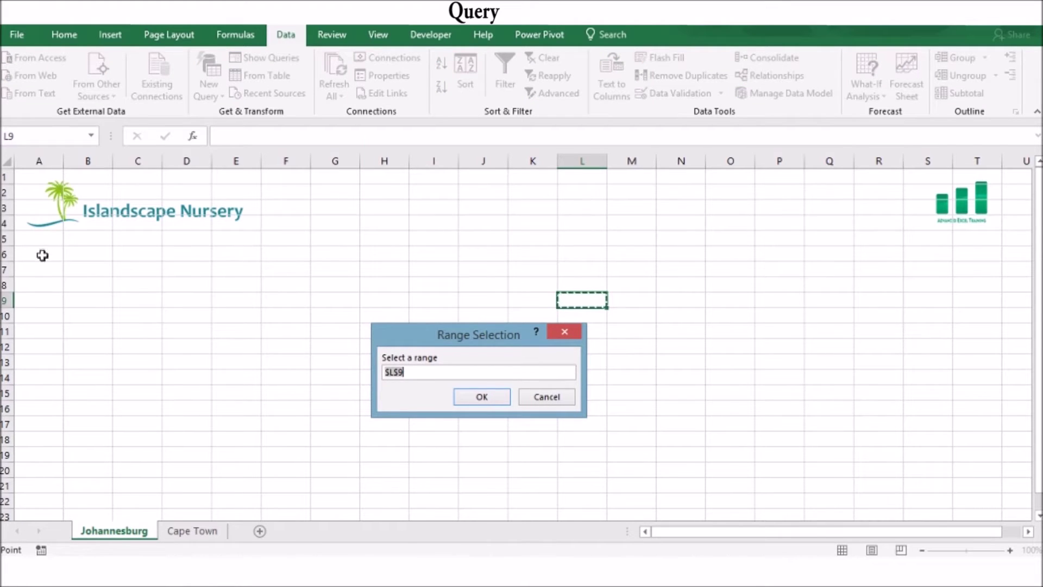
left_click(39, 255)
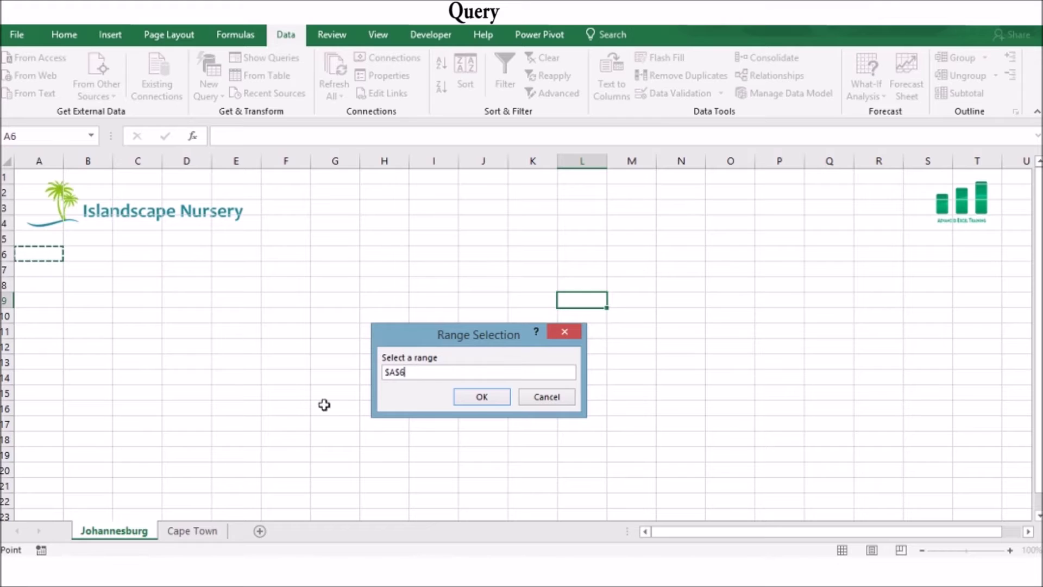
left_click(477, 399)
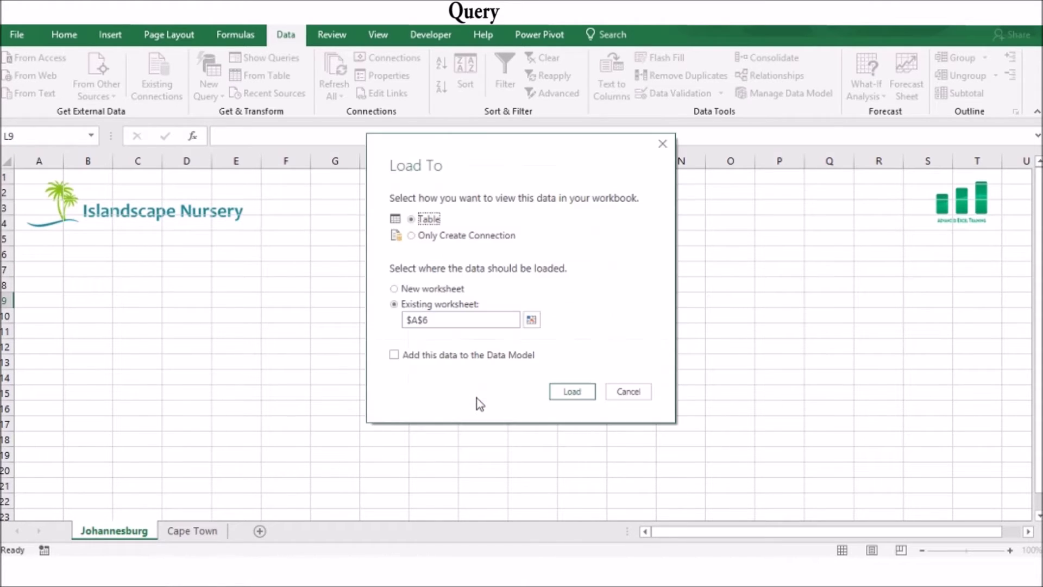
left_click(558, 395)
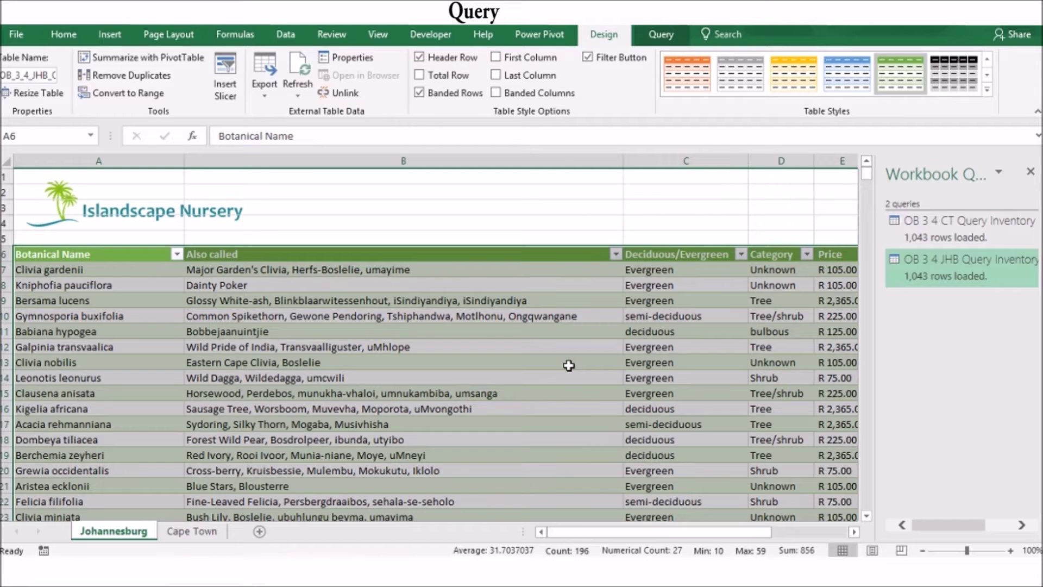
Step: Toggle Show Queries off and back on from the Data tab to redisplay the Workbook Queries pane
left_click(284, 33)
left_click(278, 60)
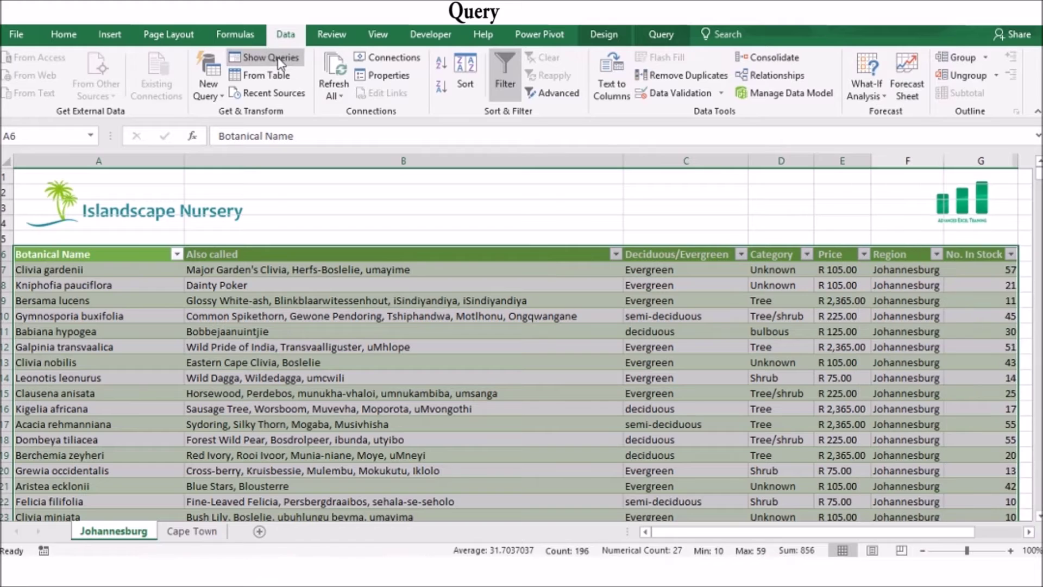
left_click(279, 60)
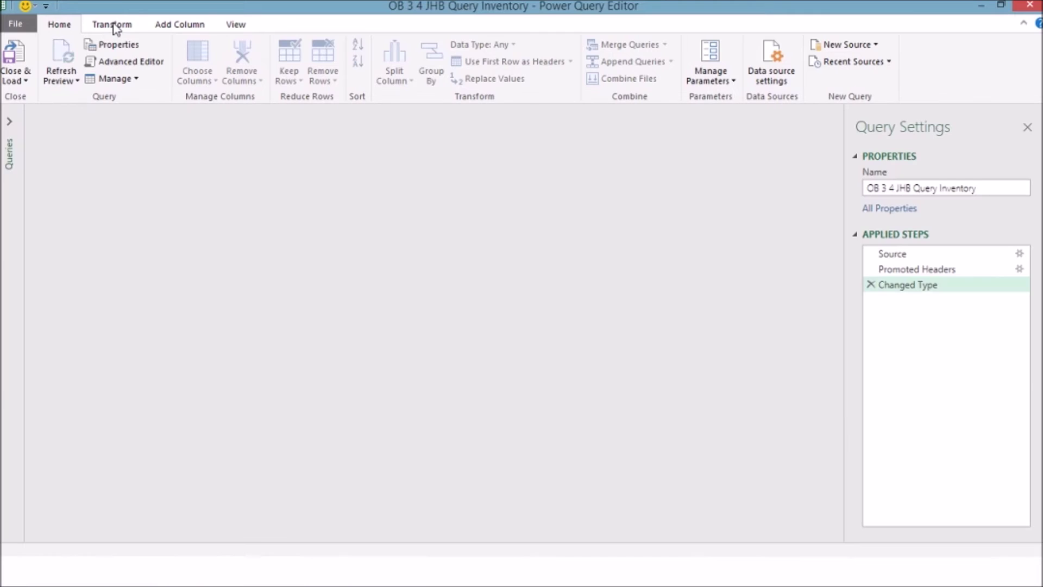
Step: Look through the Transform menus for headers, data type, split column, statistics and date without applying any
left_click(114, 25)
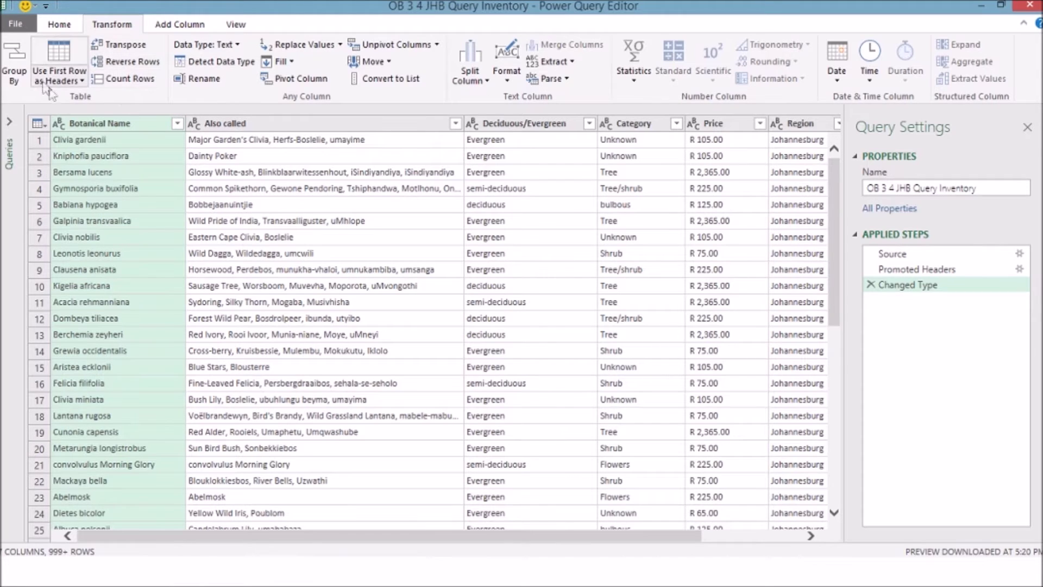
left_click(81, 81)
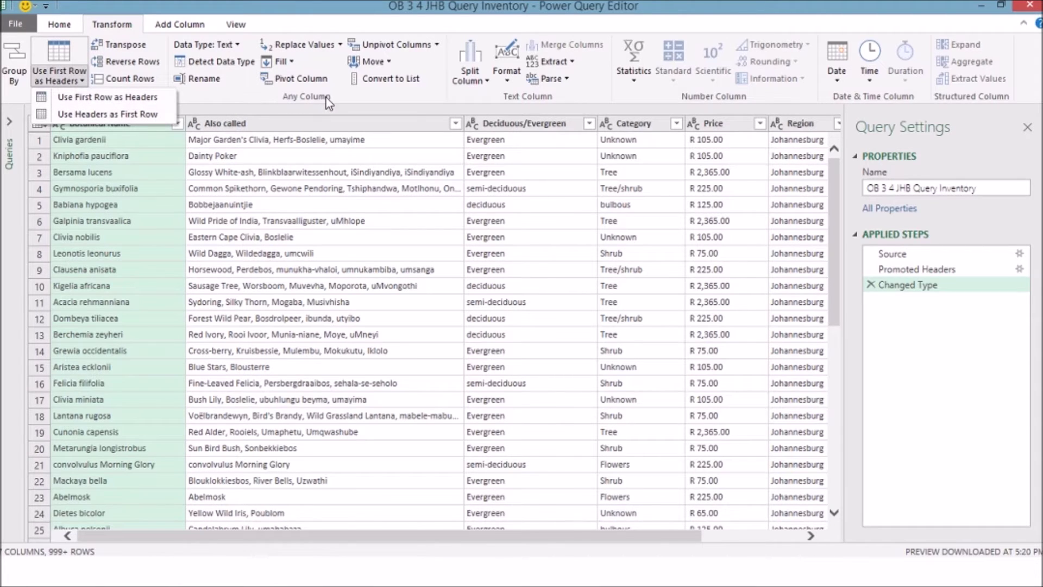
left_click(238, 45)
left_click(238, 45)
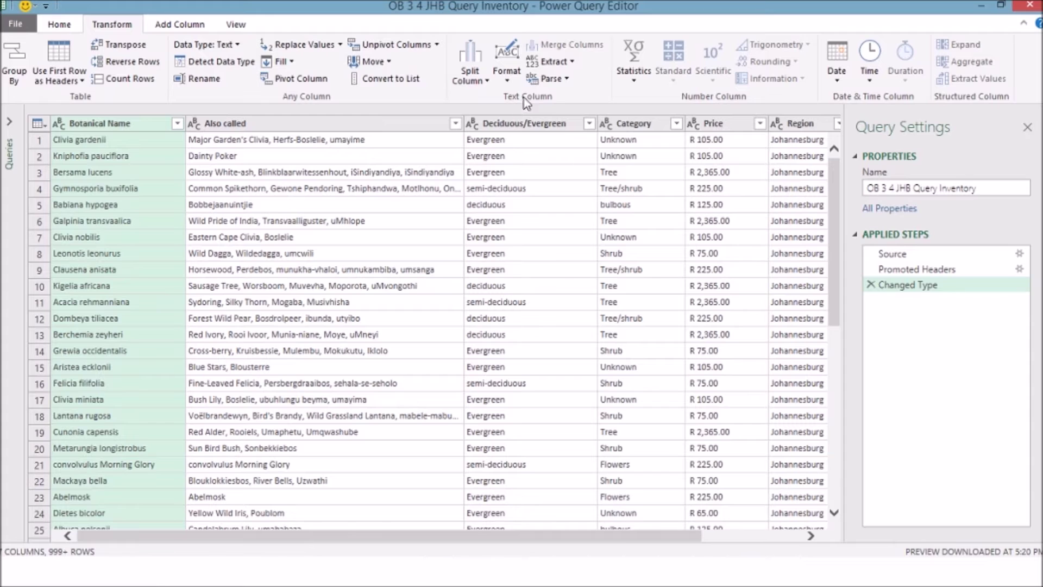
left_click(485, 81)
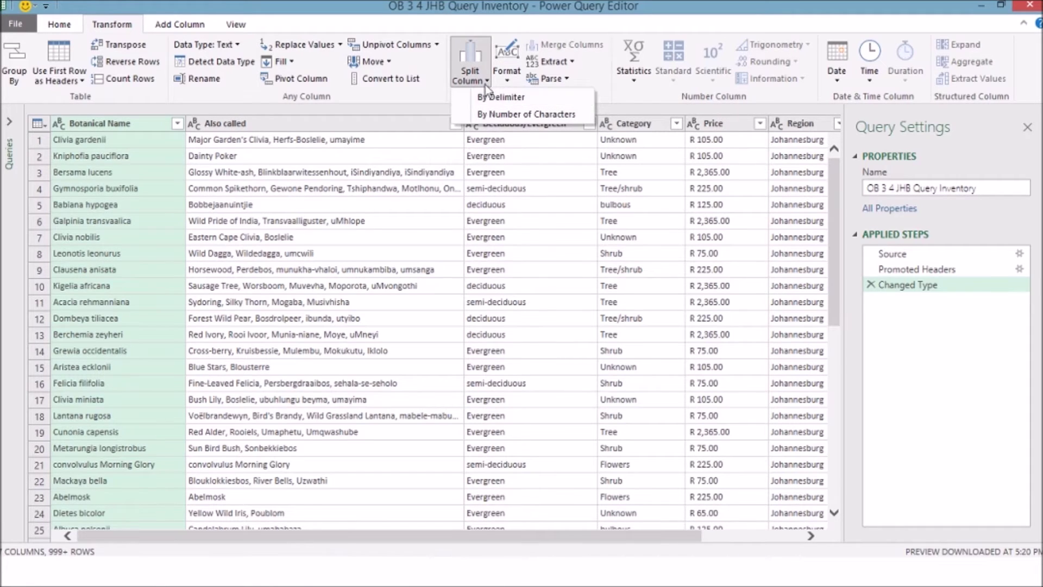
left_click(486, 79)
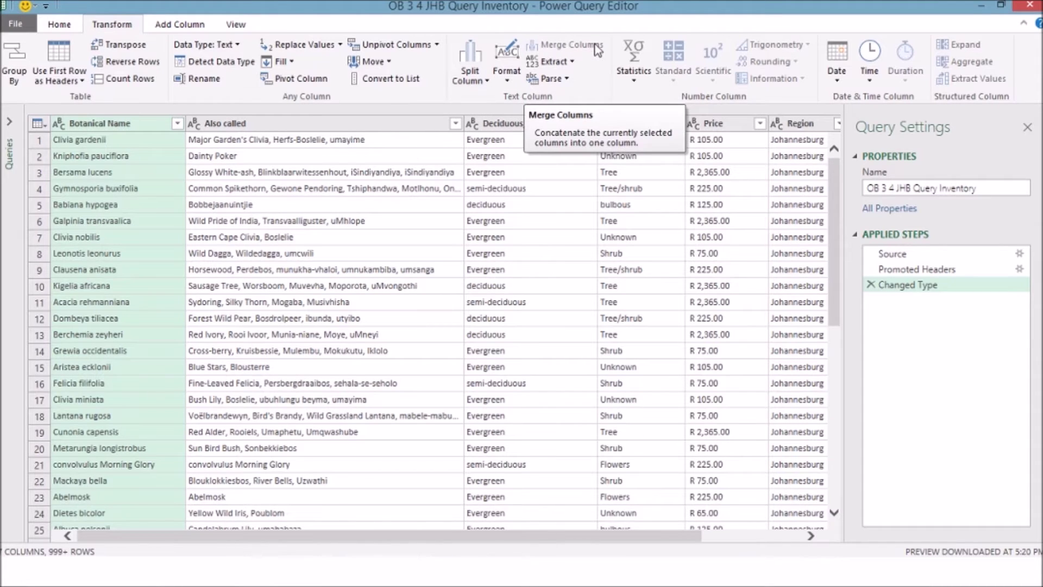
left_click(634, 80)
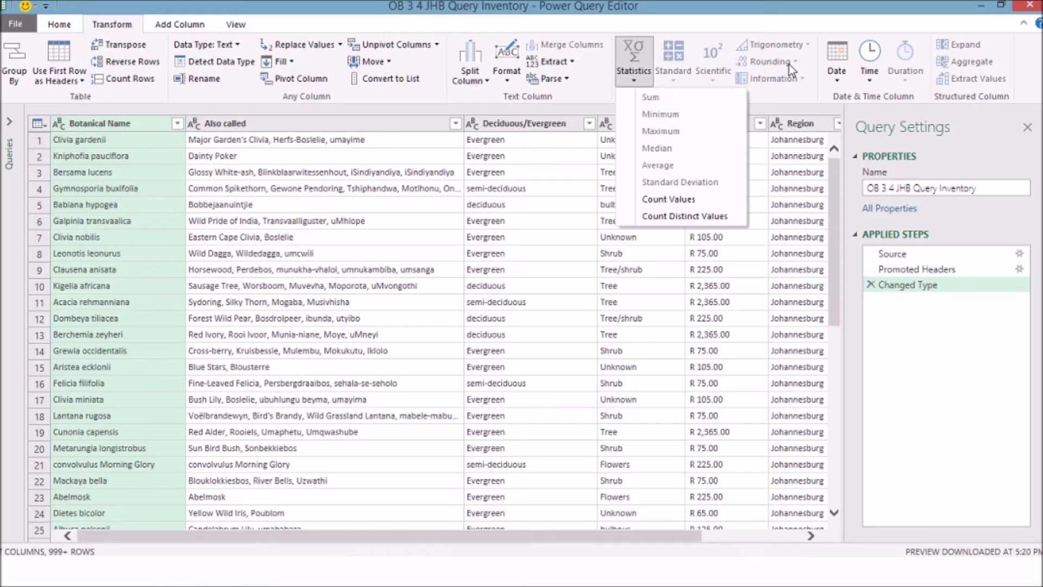
left_click(804, 97)
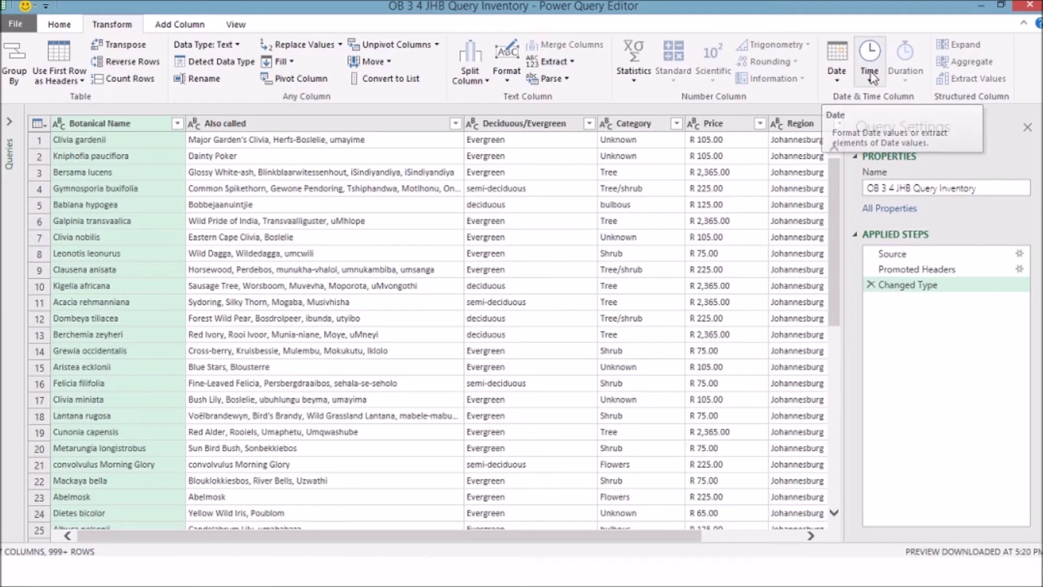
left_click(843, 79)
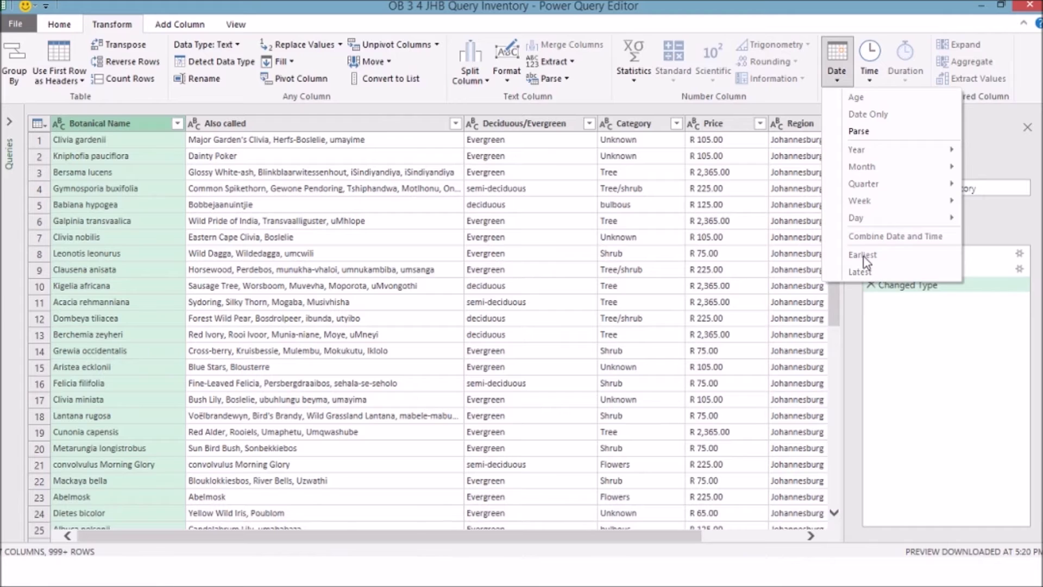
left_click(842, 80)
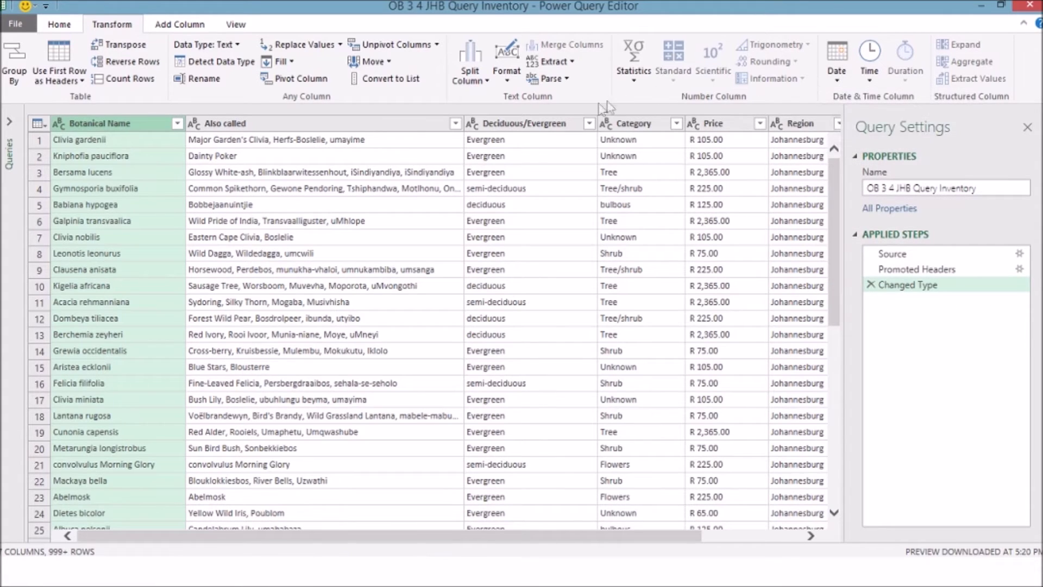
Step: Remove the Deciduous/Evergreen column with Home > Remove Columns
left_click(535, 130)
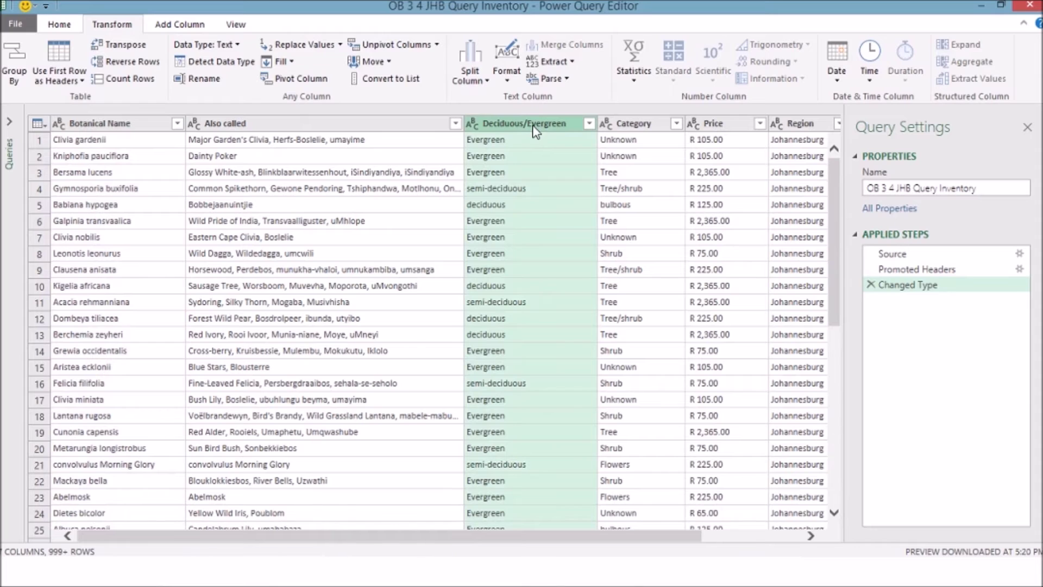
left_click(55, 26)
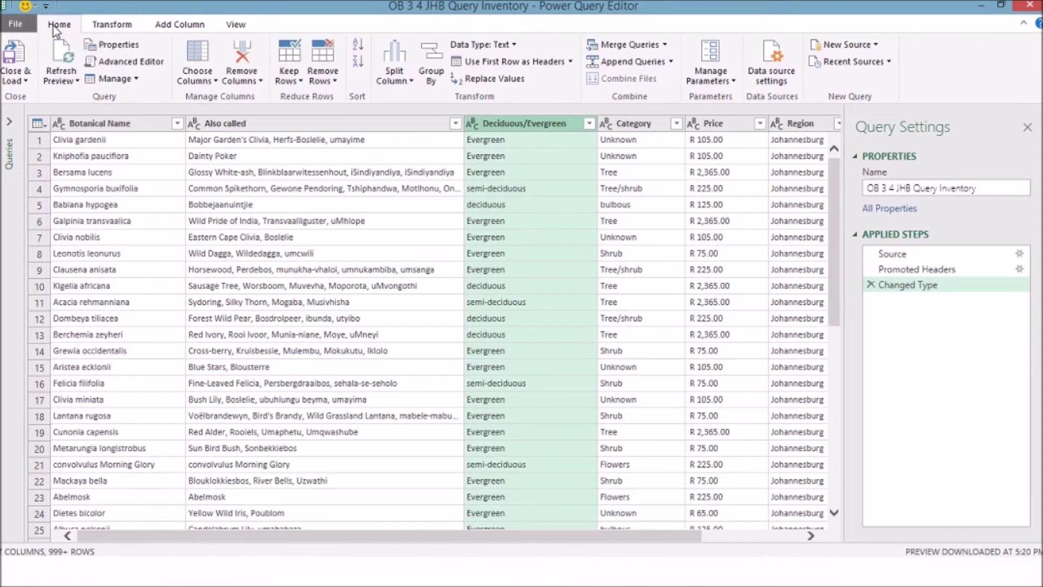
left_click(242, 60)
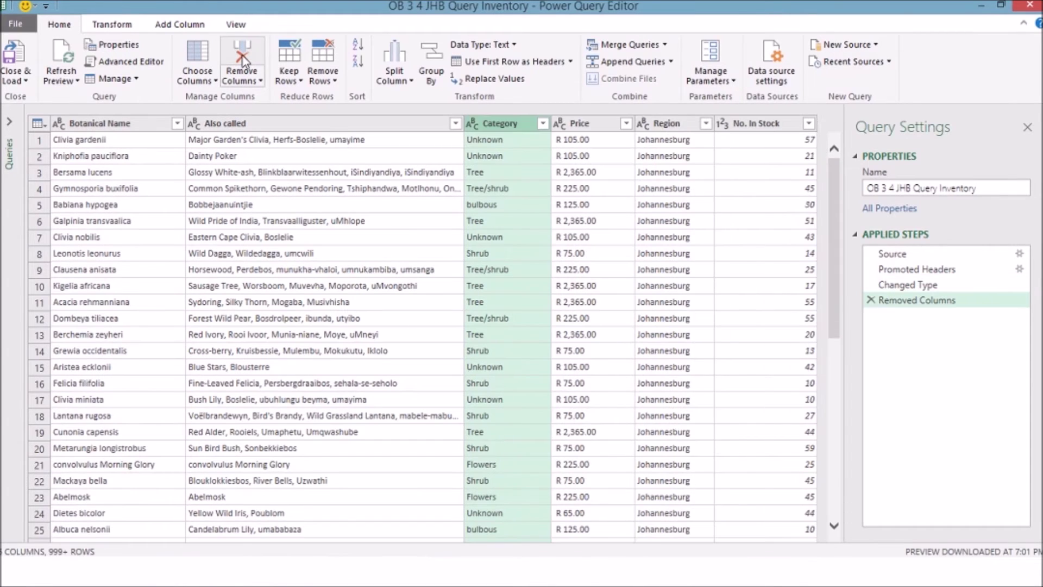
Step: Delete the Removed Columns step to restore Deciduous/Evergreen, then close and load the query
right_click(898, 306)
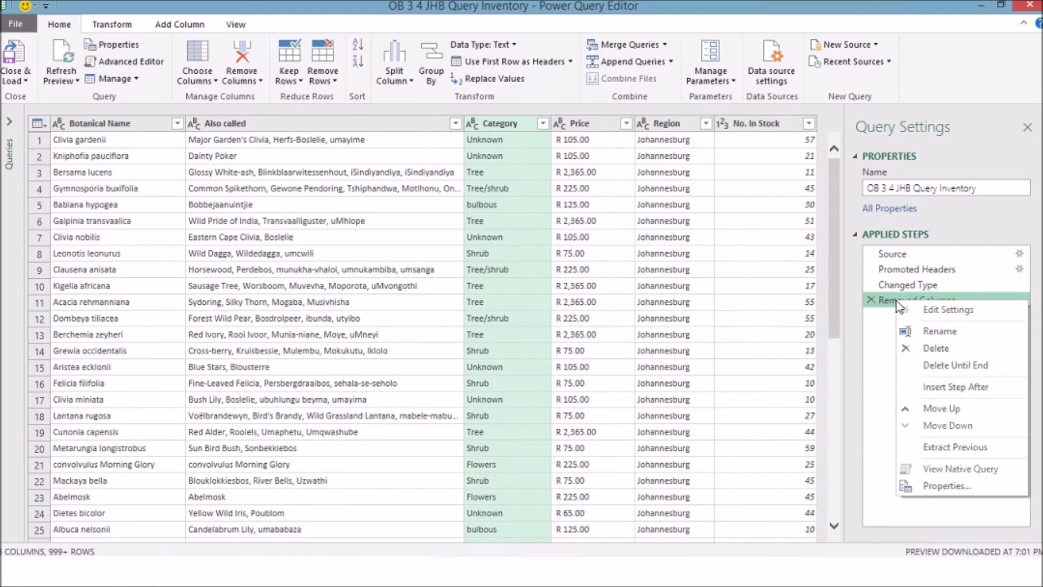
left_click(929, 349)
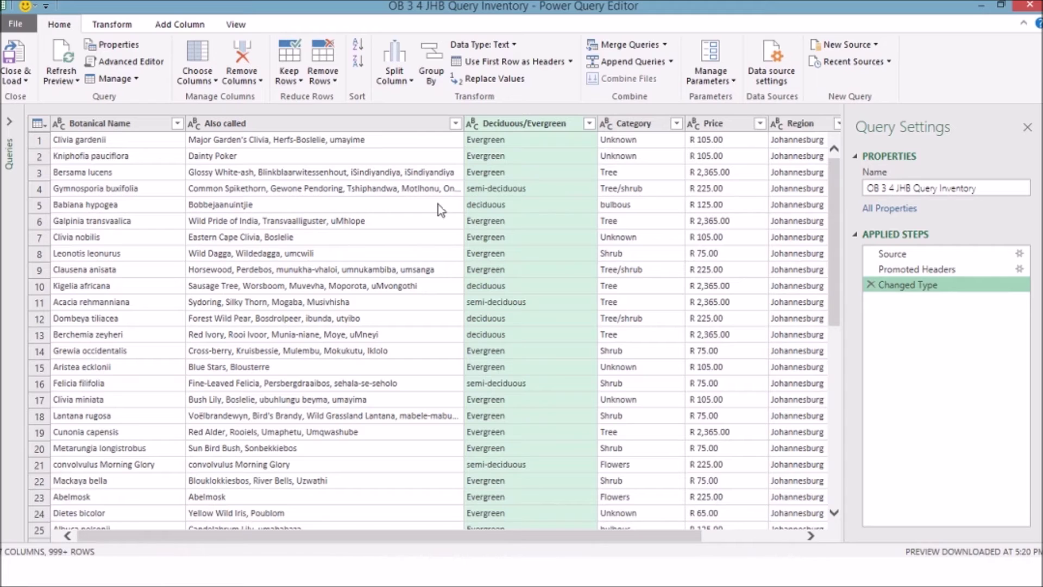
left_click(16, 57)
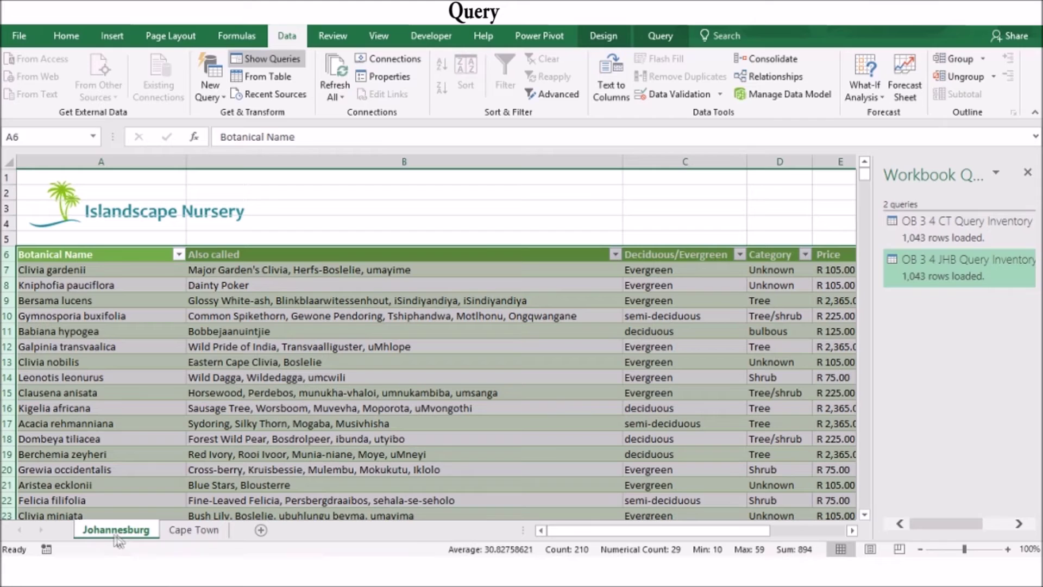
Step: Compare the Category columns on the Cape Town and Johannesburg sheets, then select Johannesburg table rows
left_click(189, 531)
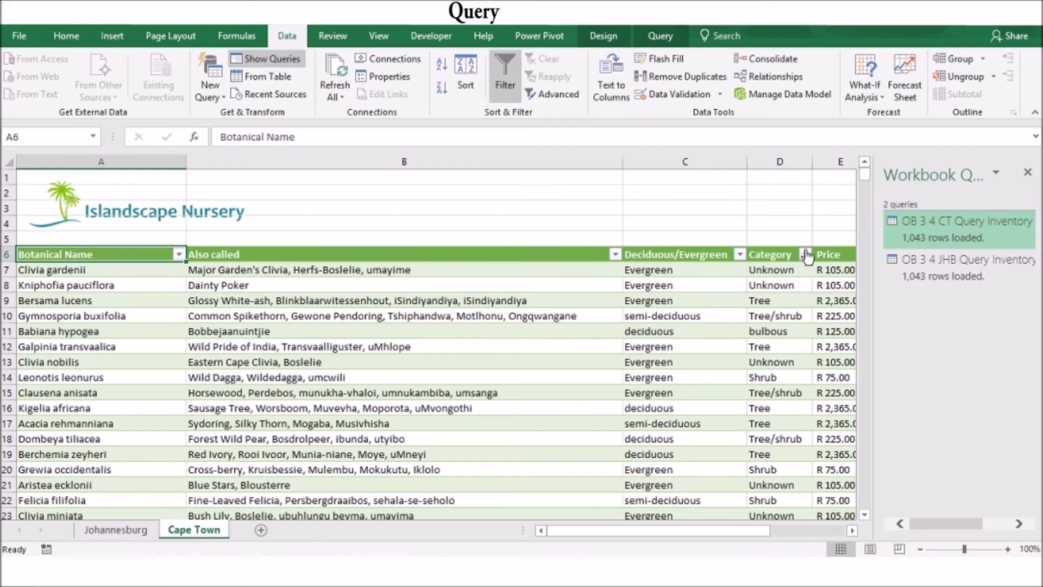
left_click(778, 161)
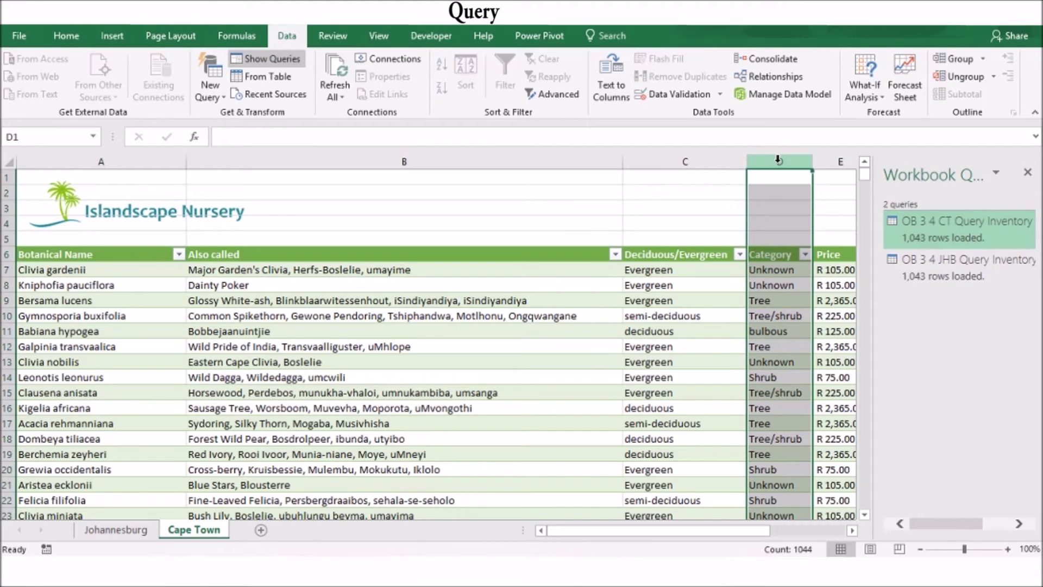
left_click(147, 536)
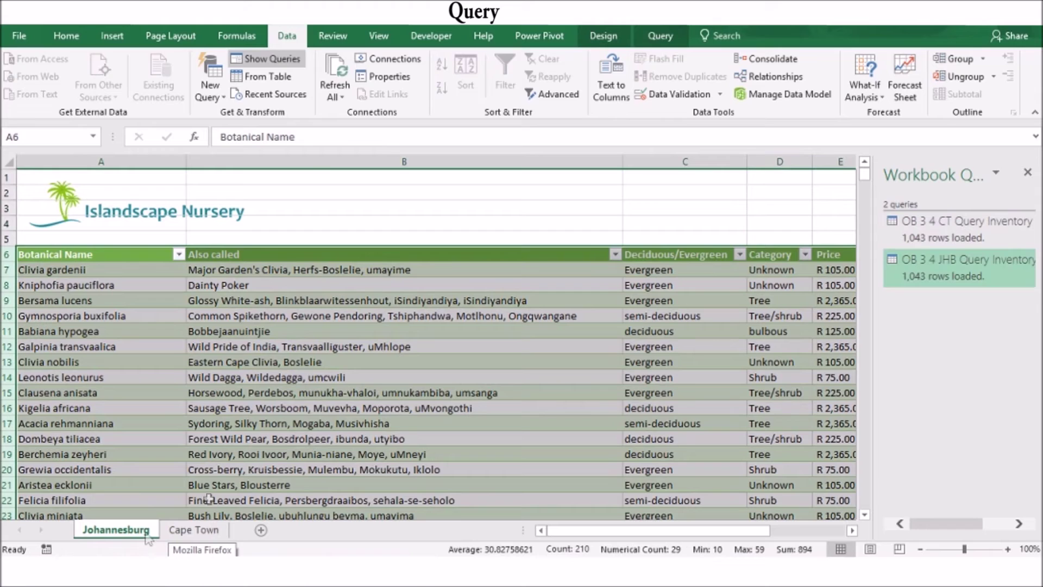
left_click(781, 162)
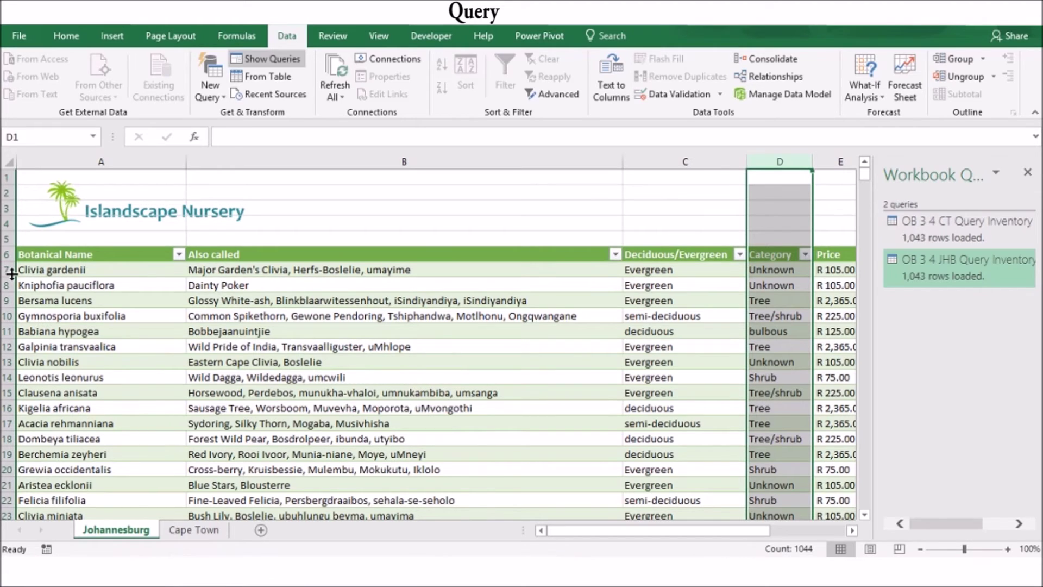
left_click_drag(6, 270, 4, 426)
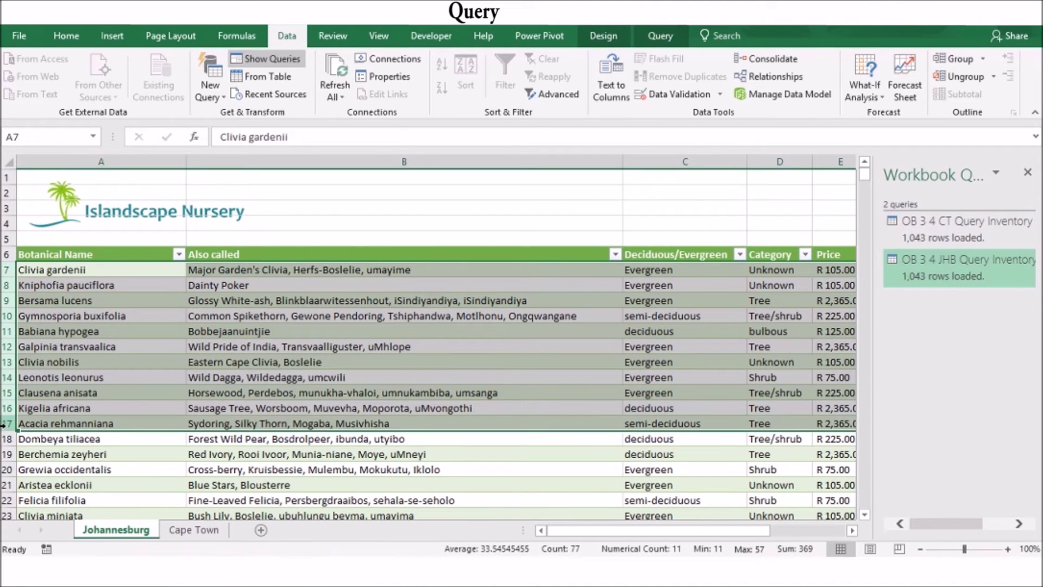
left_click(4, 254)
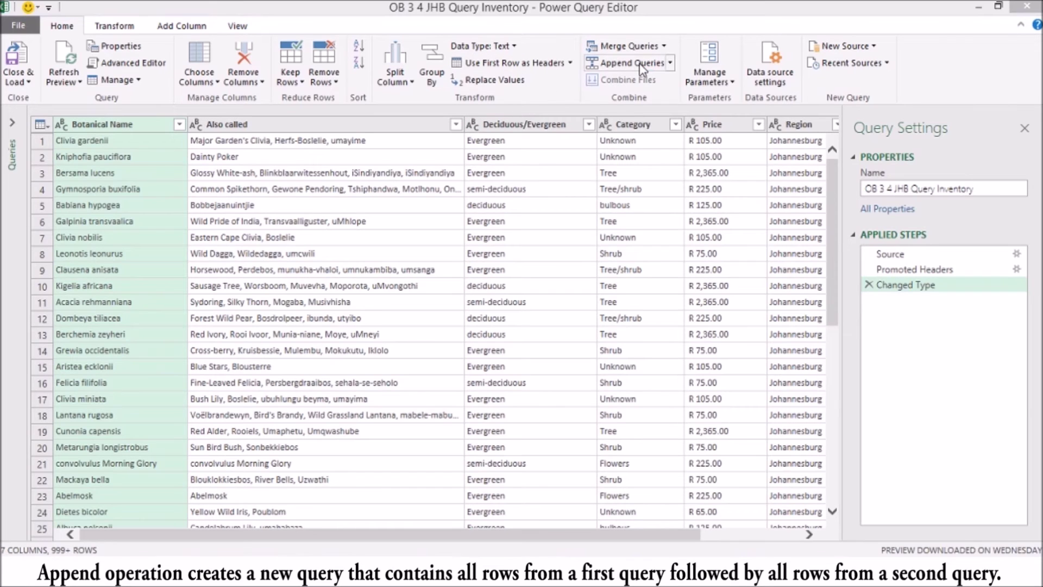
Step: Append OB 3 4 CT Query Inventory to the JHB query, then open the Appended Query step's options
left_click(641, 65)
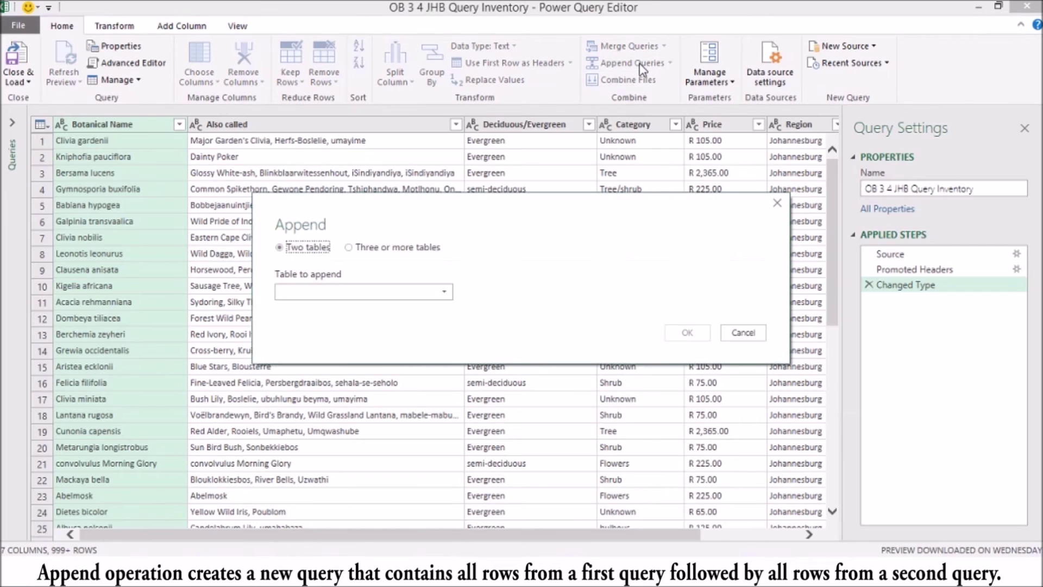
left_click(444, 292)
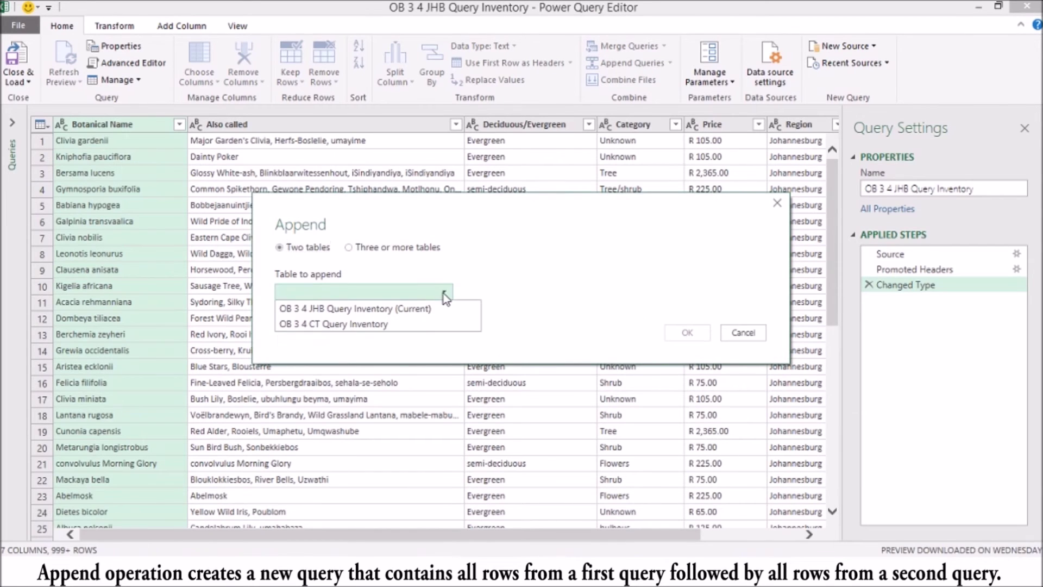
left_click(426, 325)
left_click(687, 332)
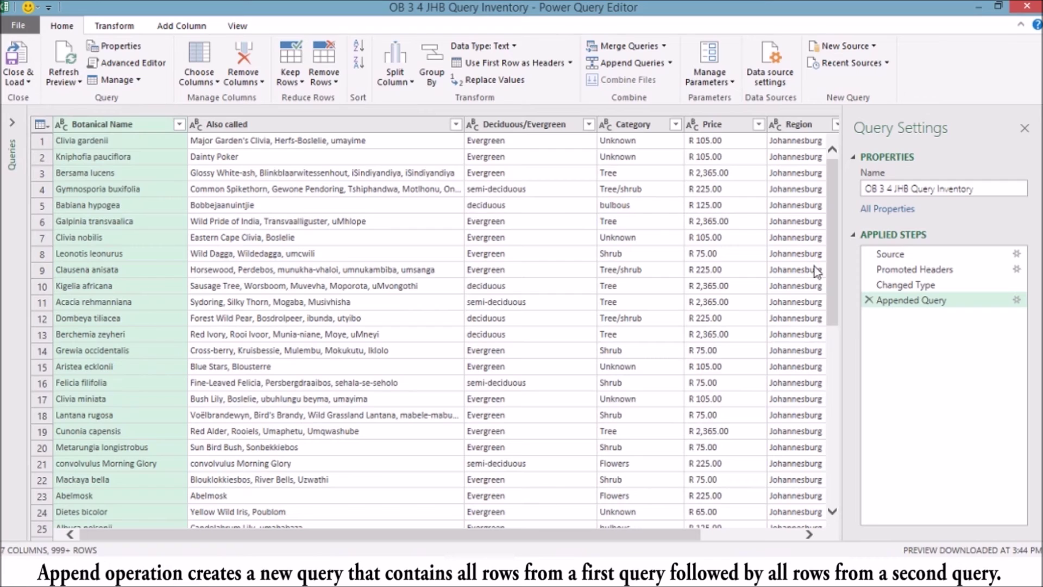
right_click(890, 304)
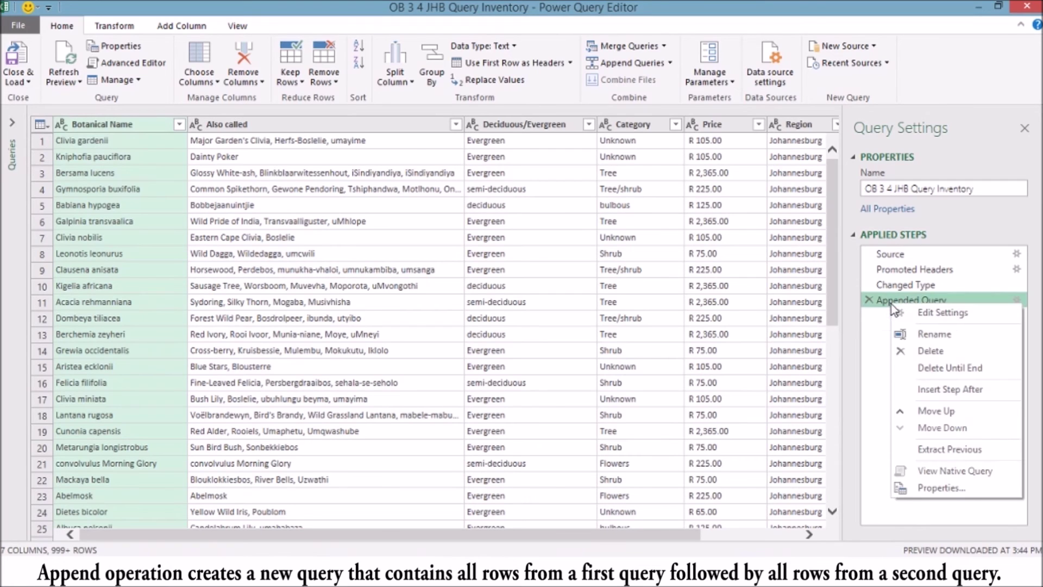
Step: Swap the Appended Query step for a Category merge with OB 3 4 CT Query Inventory, then load it
left_click(921, 352)
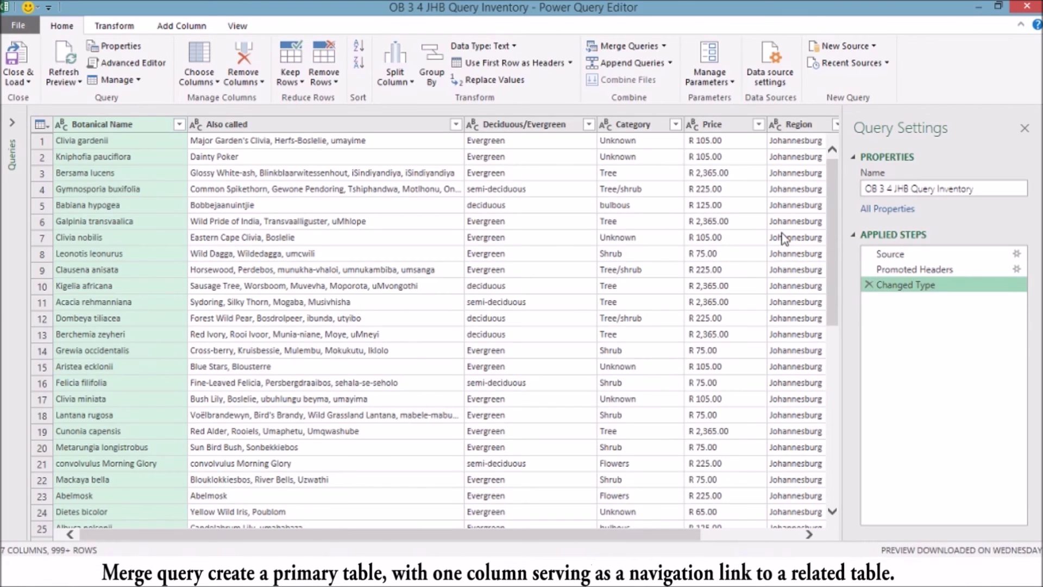
left_click(643, 49)
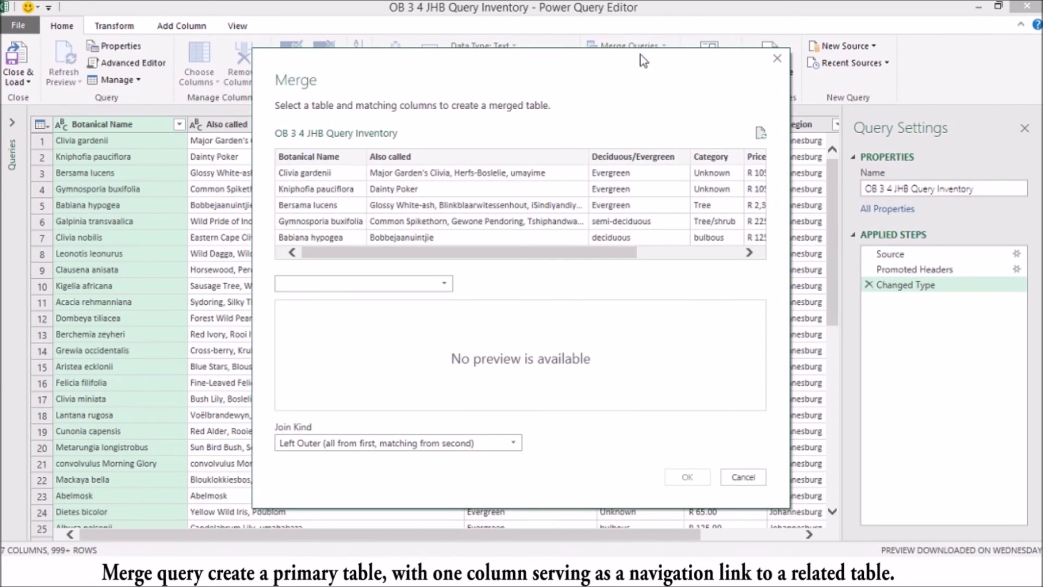
left_click(445, 285)
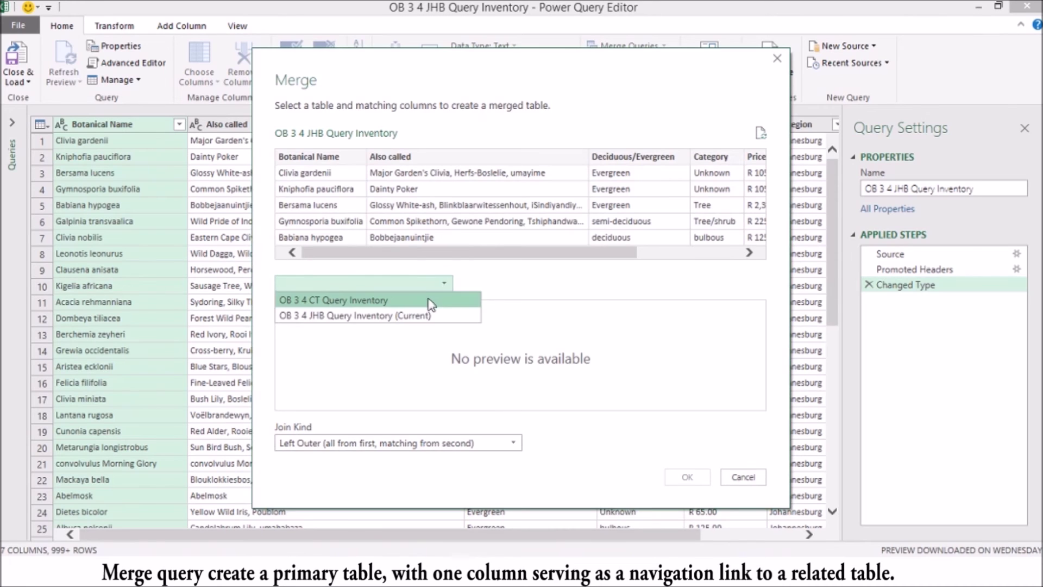
left_click(430, 305)
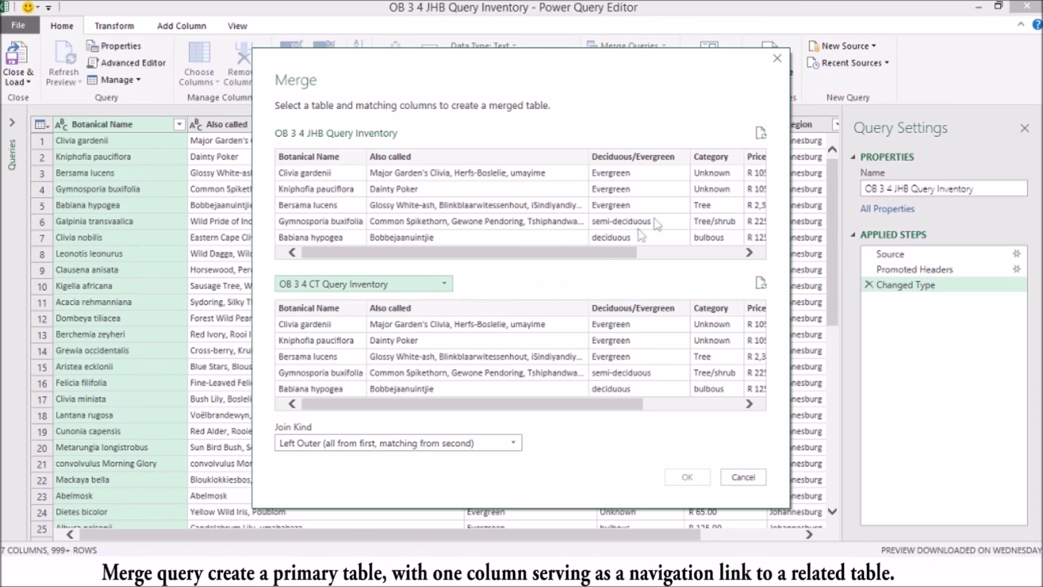
left_click(718, 158)
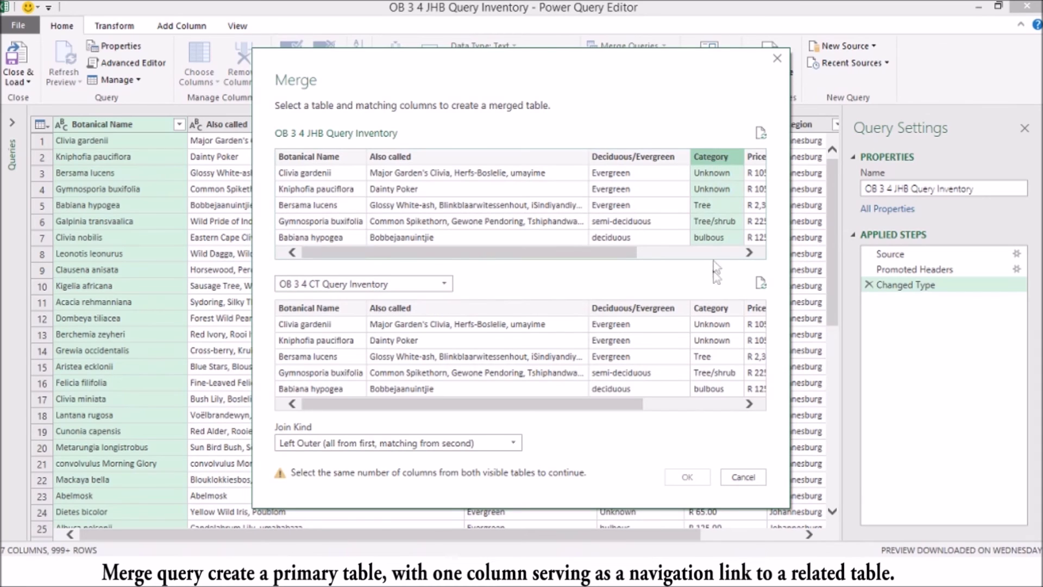
left_click(709, 310)
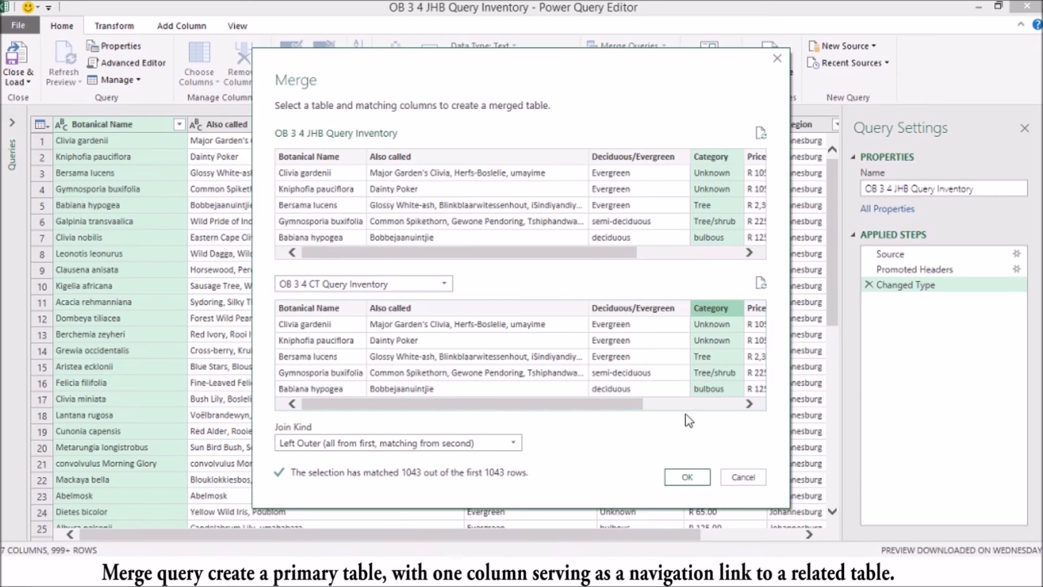
left_click(684, 476)
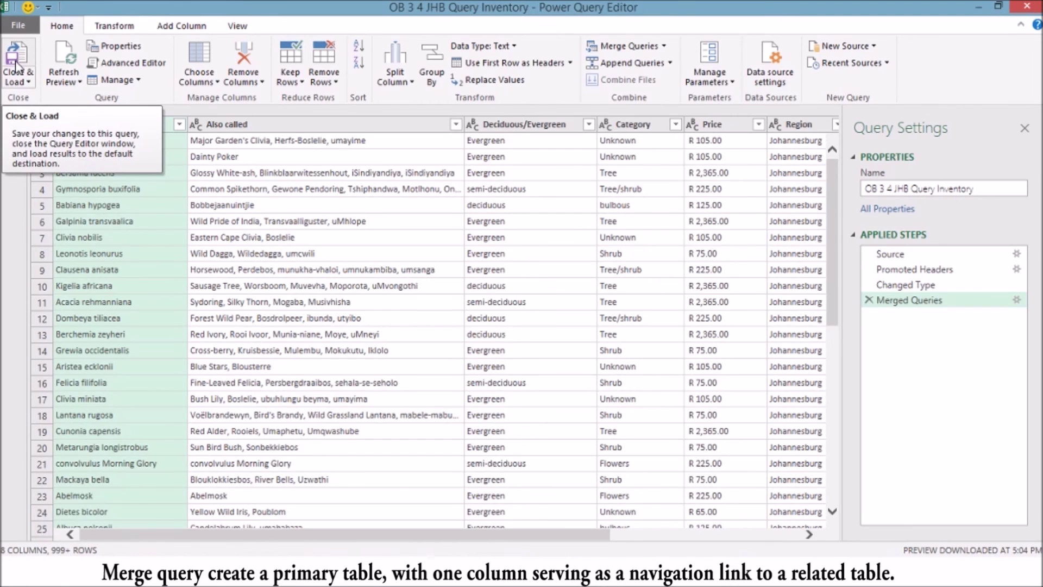
left_click(16, 67)
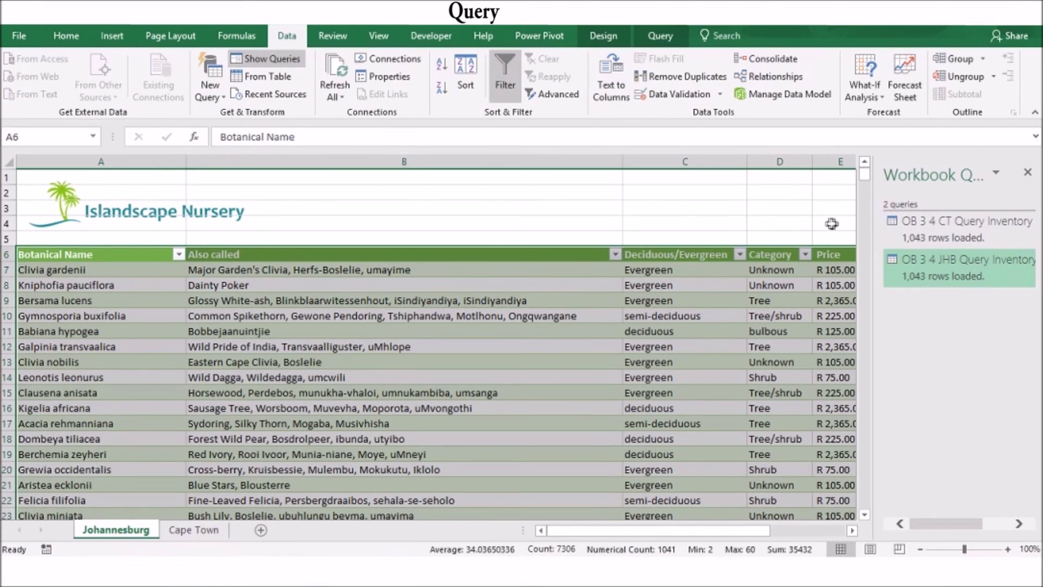
Step: Check the OB 3 4 JHB Query Inventory details: 8 columns, including the merged OB 3 4 CT Query Inventory column
mouse_move(901, 272)
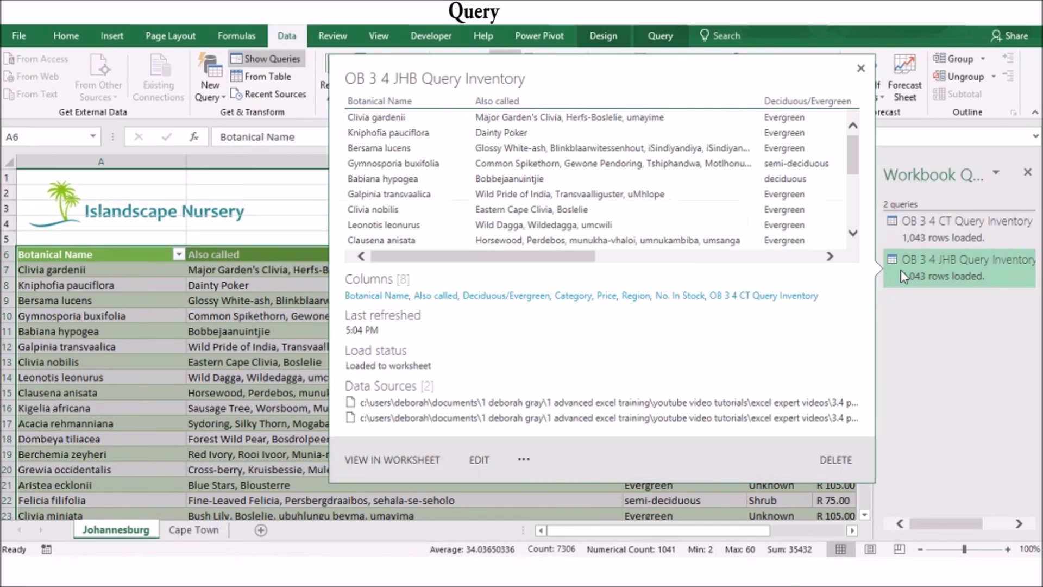